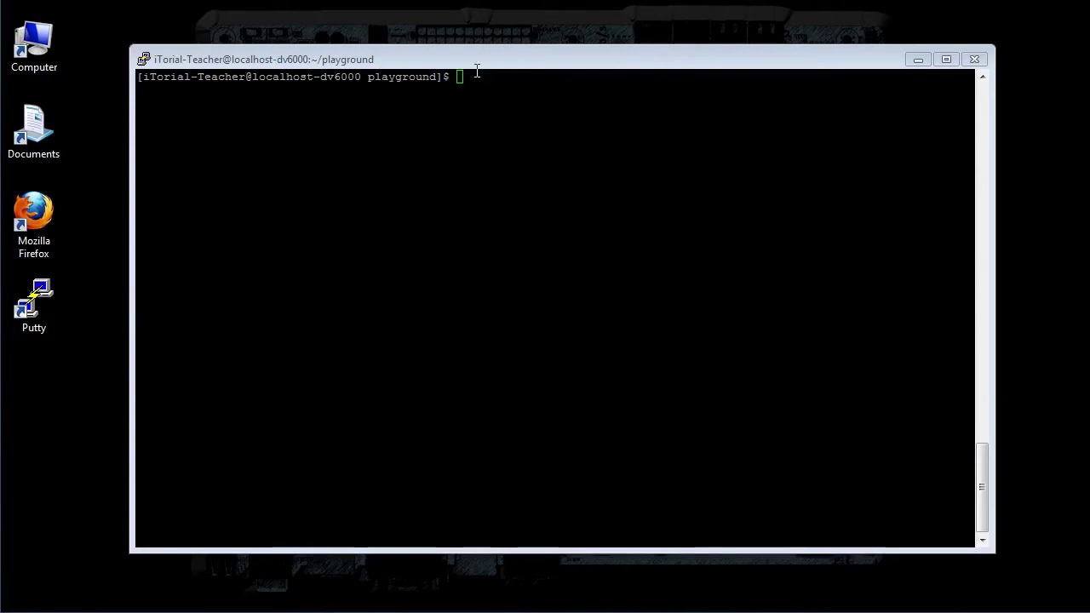
# Run pwd and ls to show the playground path and its contents: dir1, dir2, fun, fun-hard
pyautogui.click(475, 75)
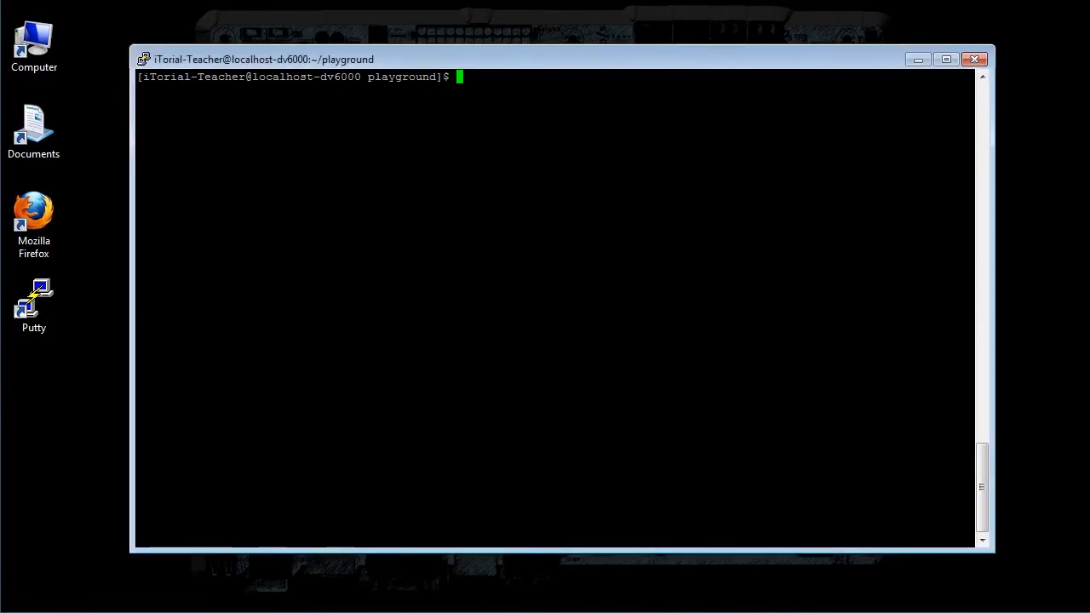
pyautogui.write('pwd')
pyautogui.press('Return')
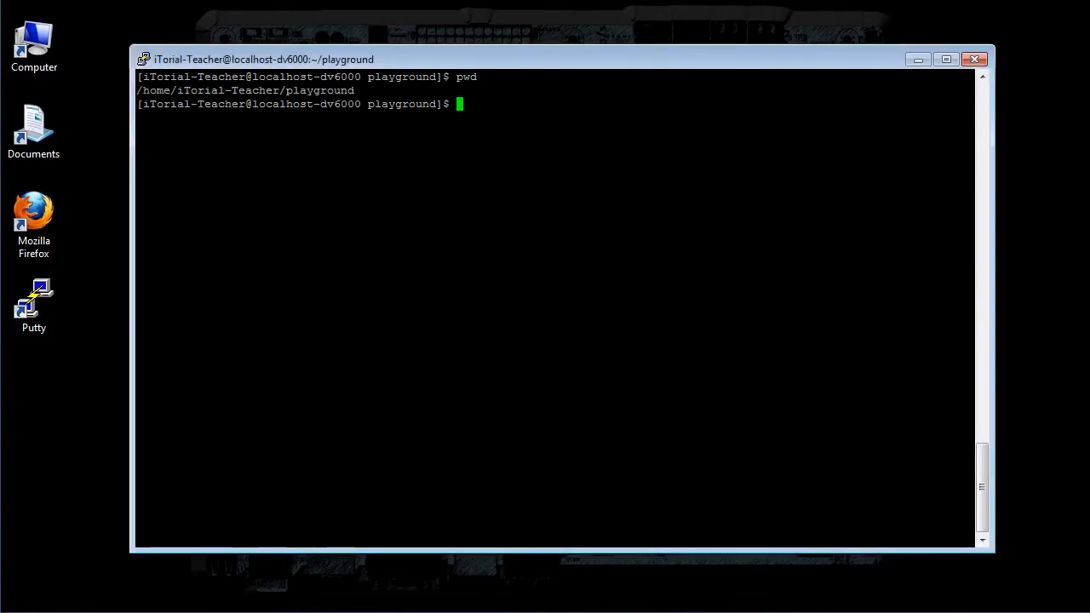
pyautogui.write('ls')
pyautogui.press('Return')
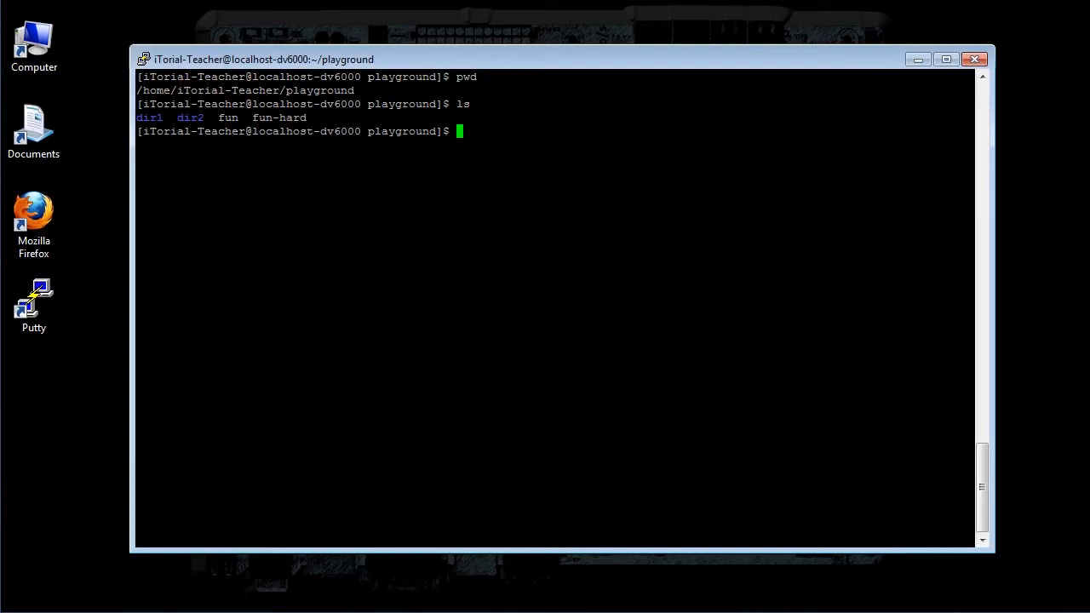
pyautogui.write('ln -s fun')
pyautogui.write(' fun-sym')
# Run ln -s to create fun-sym, dir1/fun-sym and dir2/fun-sym, all pointing to fun
pyautogui.press('Return')
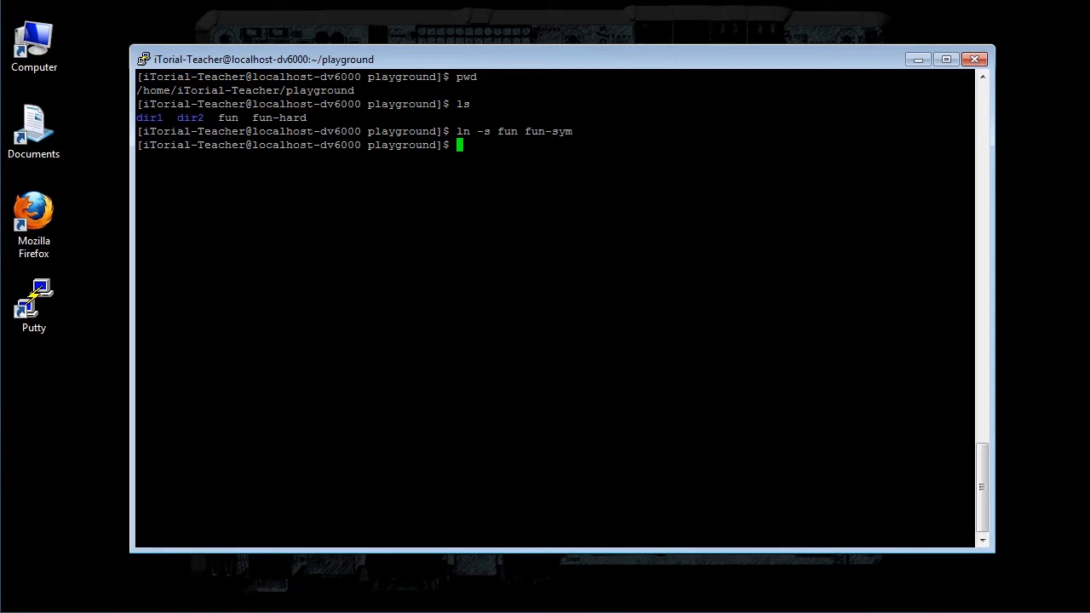
pyautogui.write('ln -s ')
pyautogui.write('../')
pyautogui.write('fun')
pyautogui.write(' dir1/')
pyautogui.write('fun')
pyautogui.write('-sym')
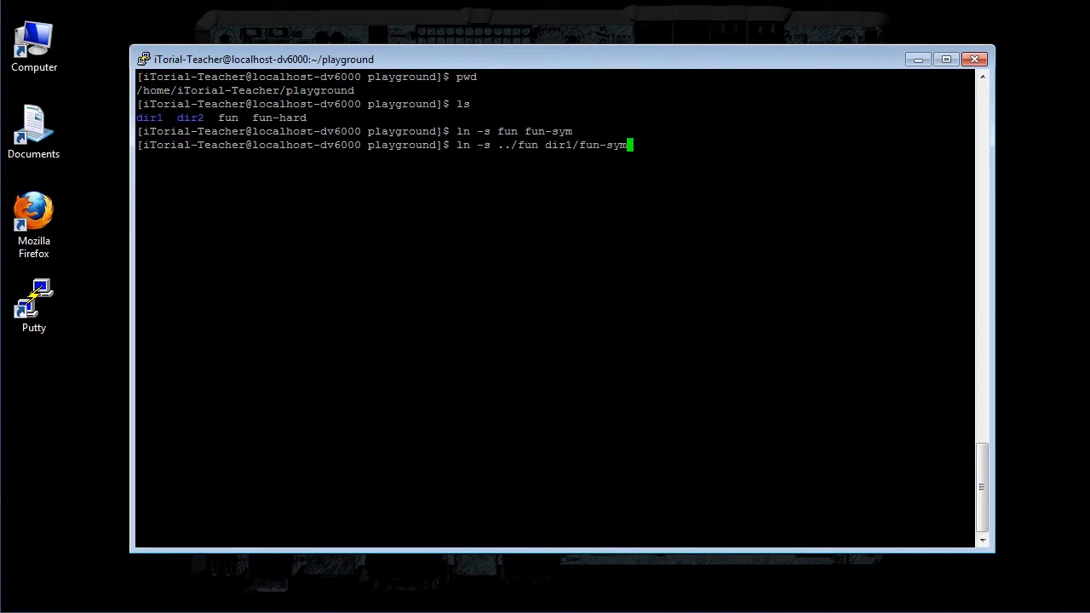
pyautogui.press('Return')
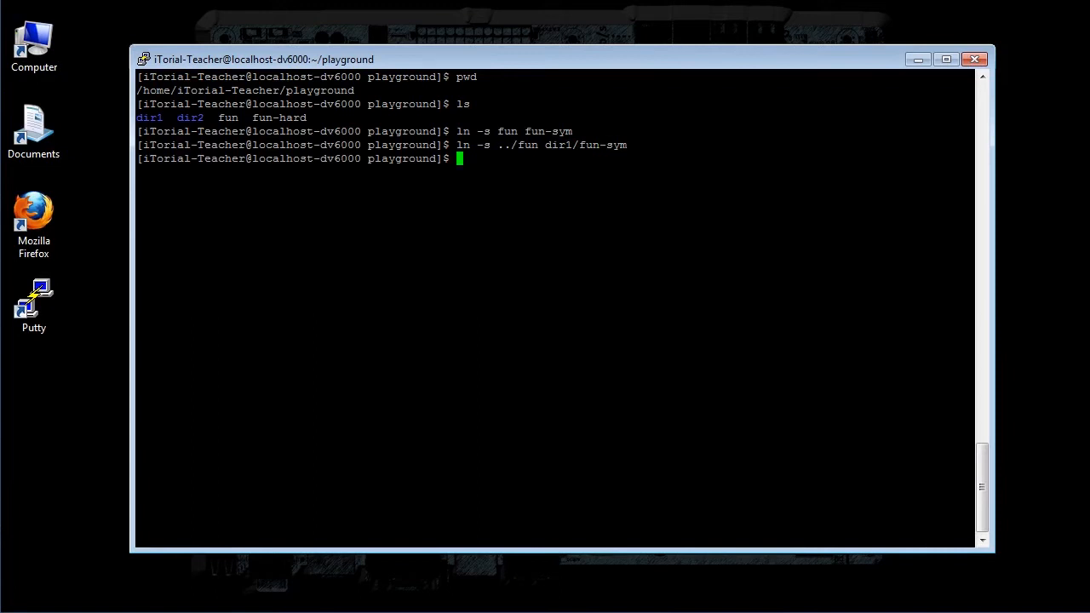
pyautogui.write('ln -s ../')
pyautogui.write('fun dir2/')
pyautogui.write('fun-sym')
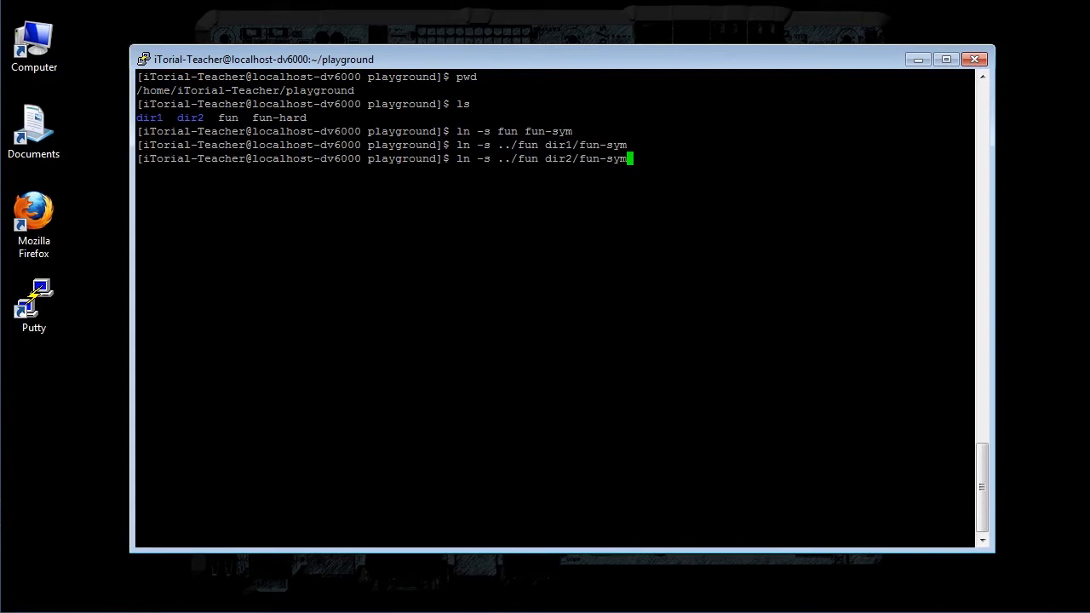
pyautogui.press('Return')
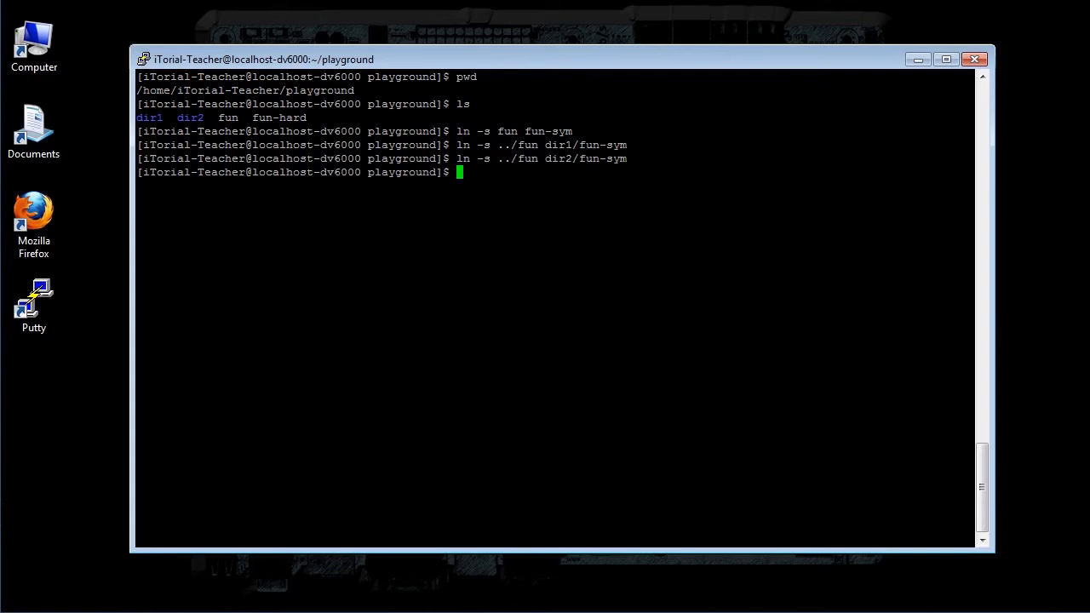
pyautogui.write('ls dir1 dir2')
# Run ls dir1 dir2 to confirm each holds fun-hard and fun-sym
pyautogui.press('Return')
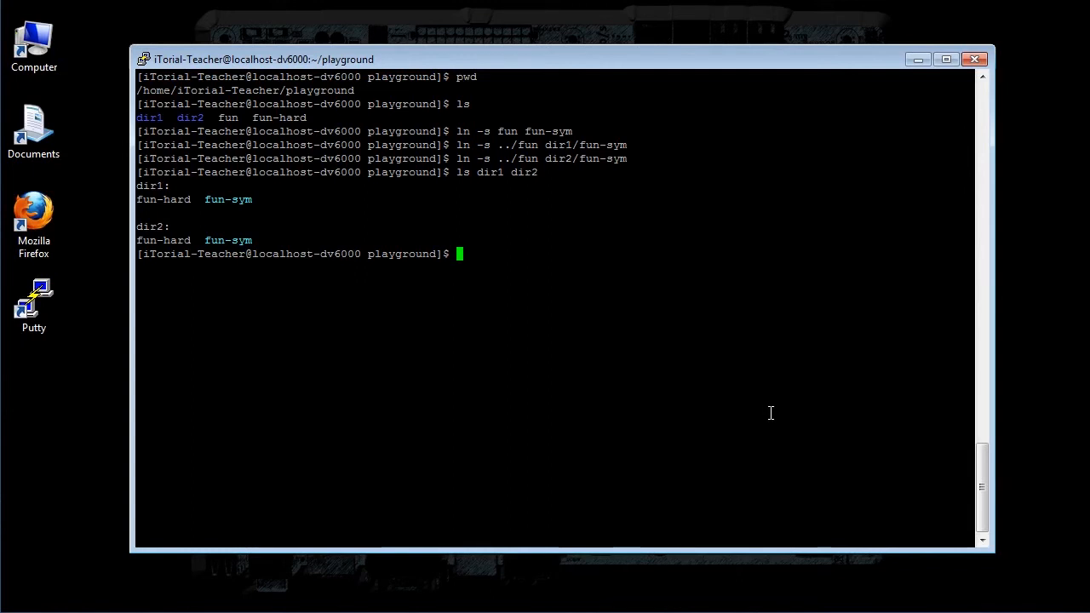
pyautogui.write('ls -l ')
pyautogui.write('dir1')
pyautogui.press('Return')
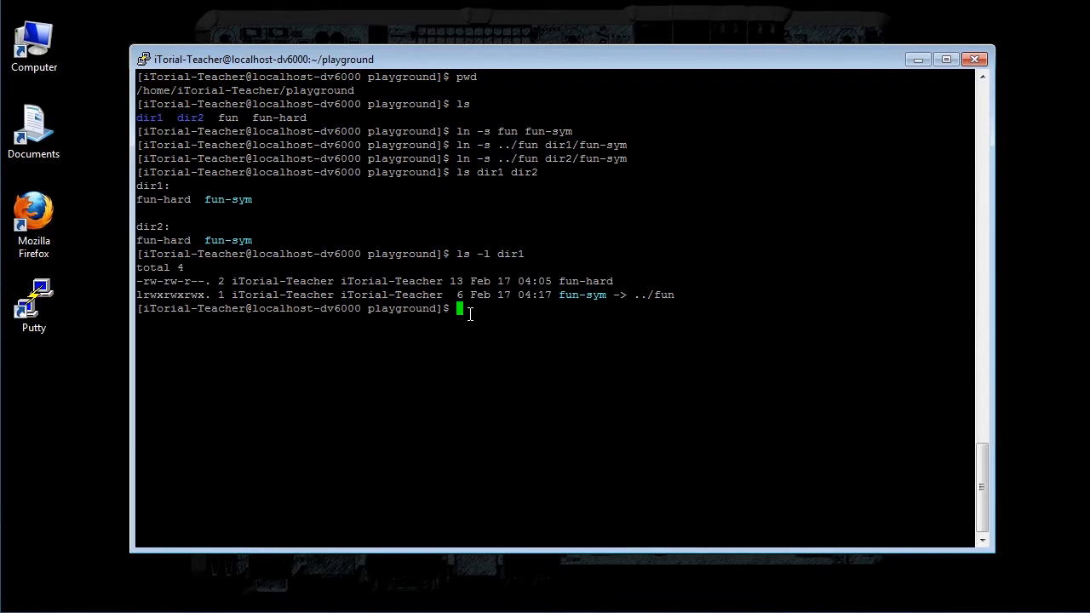
pyautogui.moveTo(559, 294); pyautogui.dragTo(610, 295)
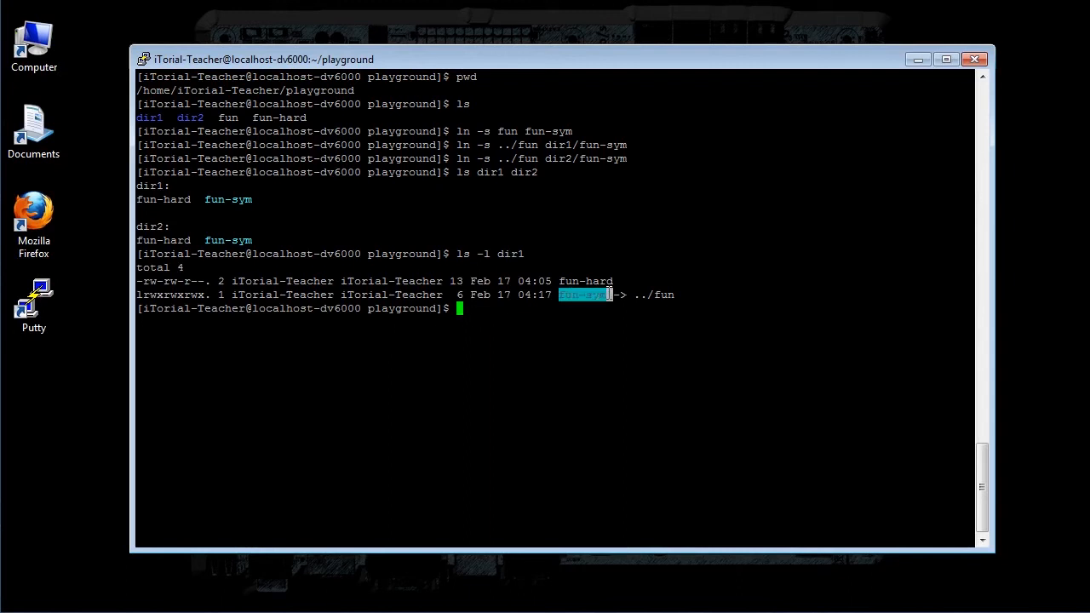
pyautogui.click(565, 331)
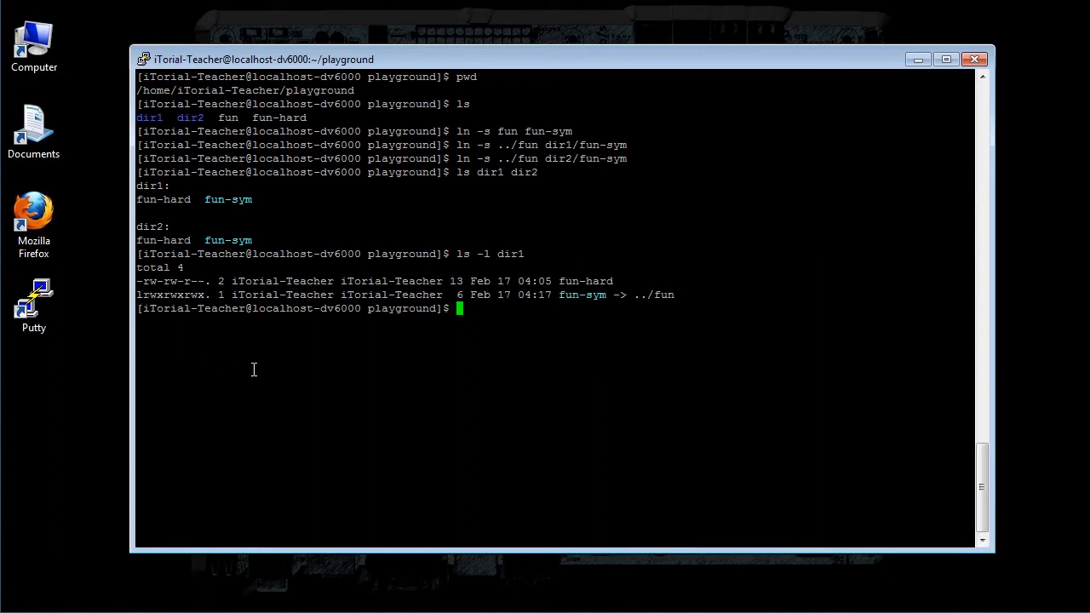
pyautogui.moveTo(135, 295); pyautogui.dragTo(141, 295)
pyautogui.click(477, 327)
pyautogui.moveTo(635, 294); pyautogui.dragTo(674, 295)
pyautogui.click(541, 311)
pyautogui.doubleClick(460, 295)
pyautogui.click(477, 327)
pyautogui.moveTo(632, 295); pyautogui.dragTo(675, 294)
pyautogui.click(490, 310)
pyautogui.write('ln ')
pyautogui.write('-s ')
pyautogui.write('/home')
pyautogui.write('/iTorial-Teacher/playground/fun ')
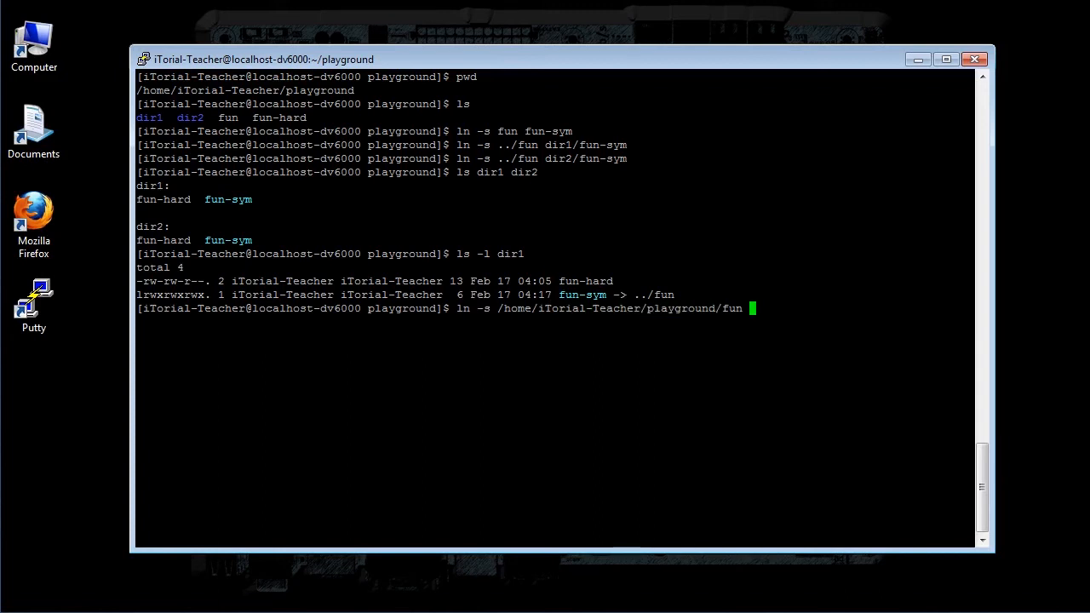
pyautogui.write('dir1')
pyautogui.write('/fun-sym')
pyautogui.press('Home')
pyautogui.hotkey('ctrl', 'k')
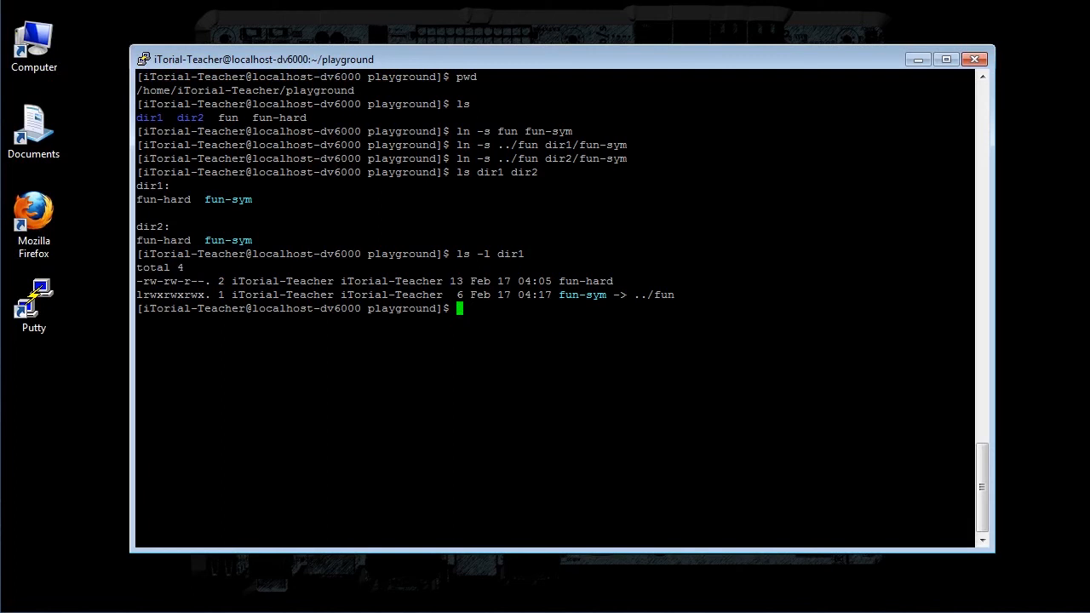
pyautogui.write('ln -s ')
pyautogui.write('dir1 dir1-sym')
# Create dir1-sym with ln -s dir1 dir1-sym, then highlight the dir1-sym -> dir1 line in ls -l
pyautogui.press('Return')
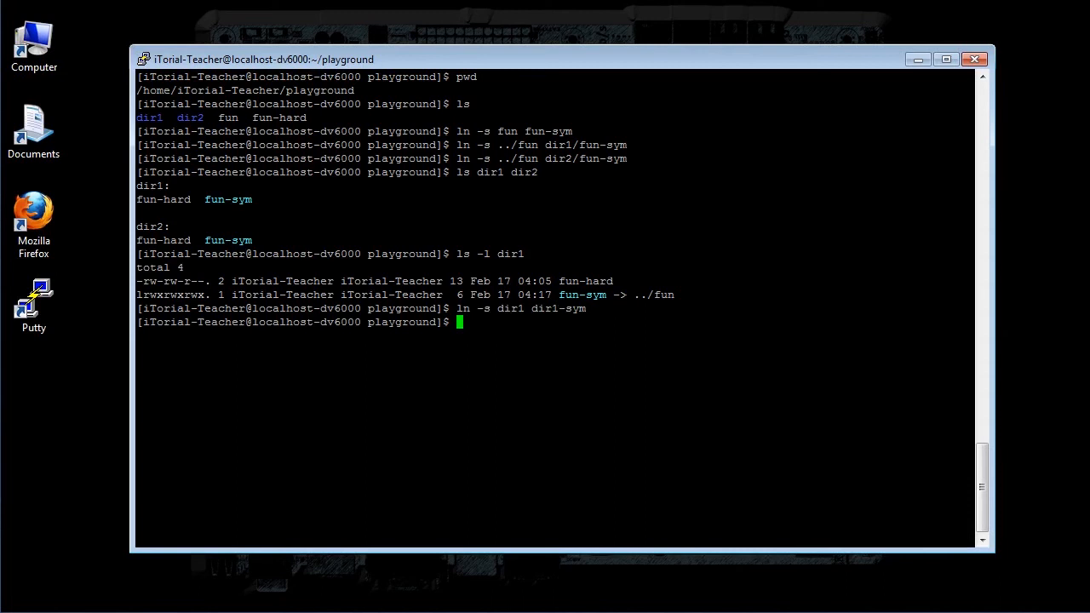
pyautogui.write('ls ')
pyautogui.write('-l')
pyautogui.press('Return')
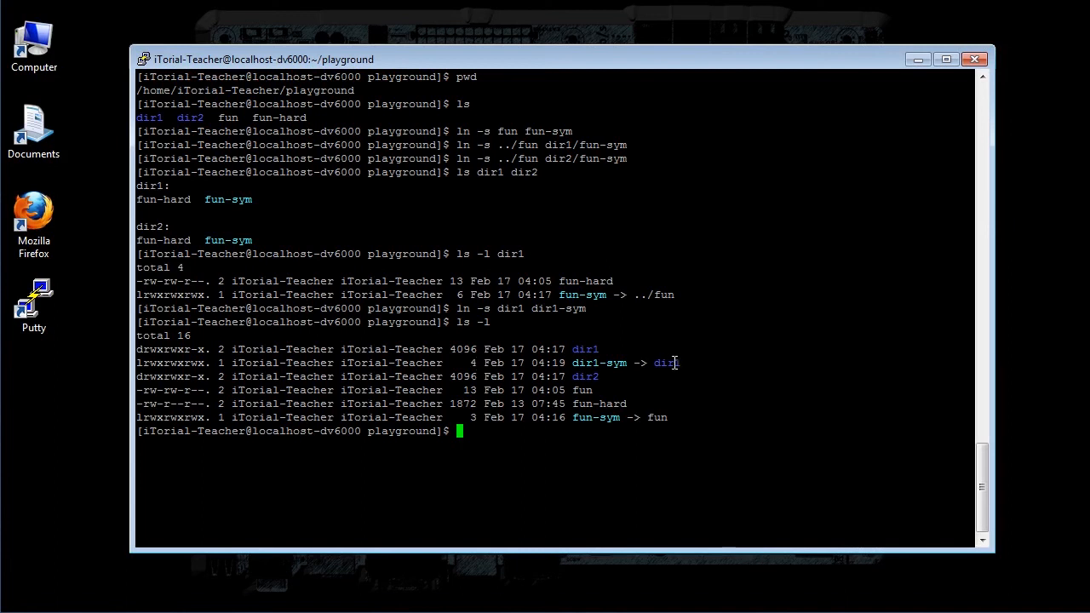
pyautogui.moveTo(679, 364); pyautogui.dragTo(137, 364)
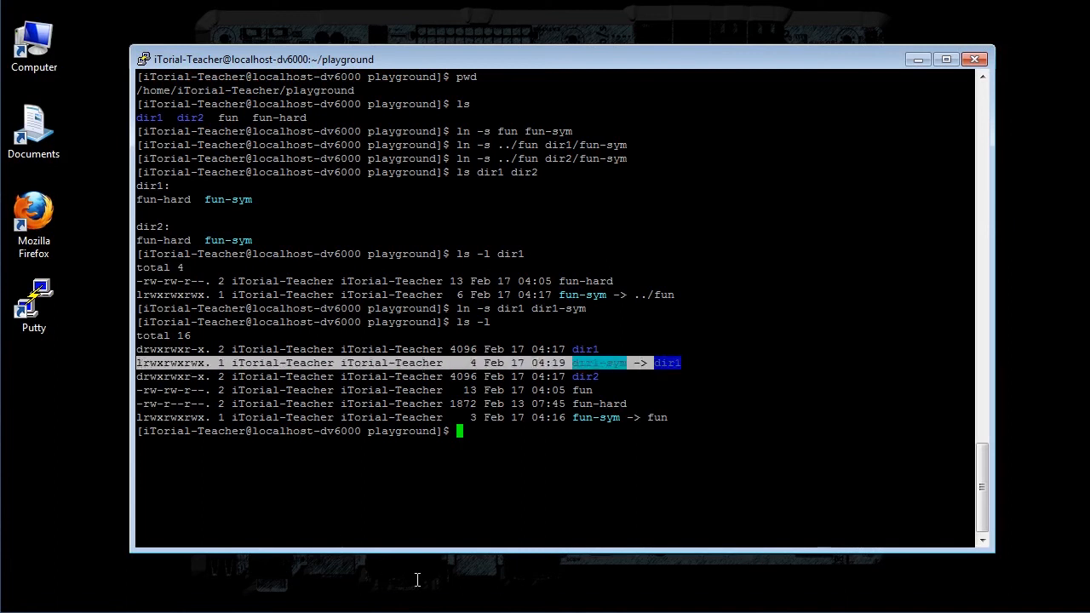
pyautogui.click(479, 467)
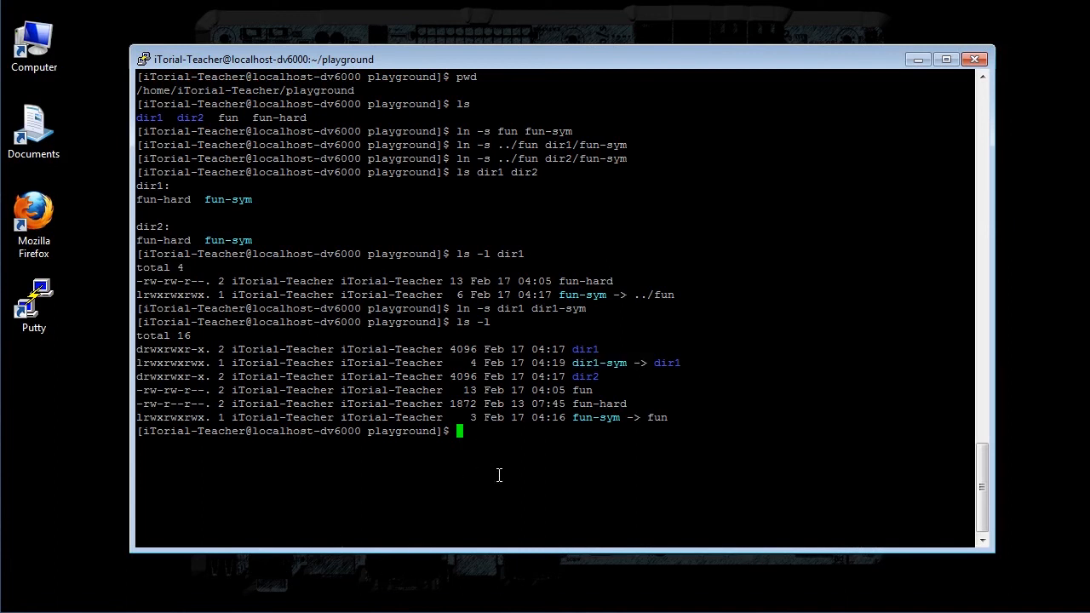